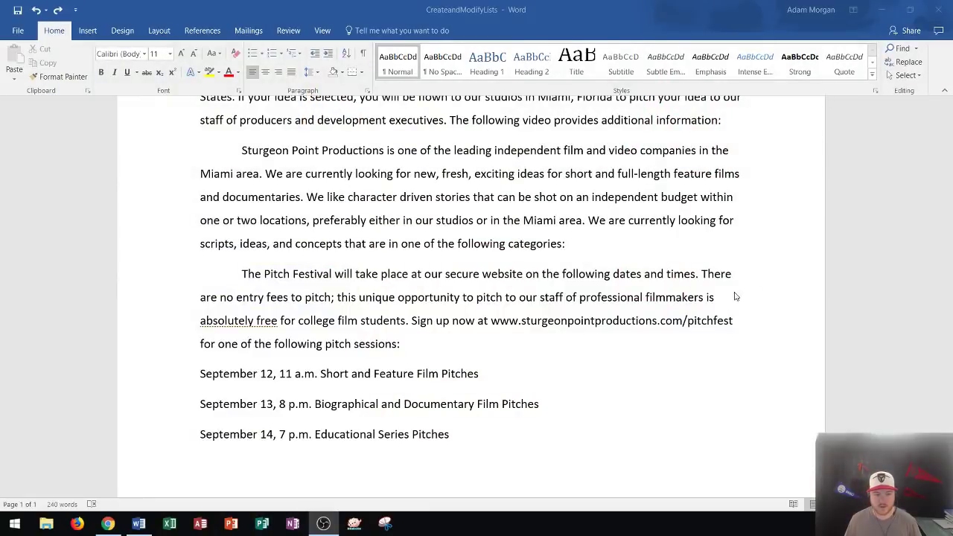
Step: Format the three September pitch session lines as a bulleted list with square bullets
key("alt+Tab")
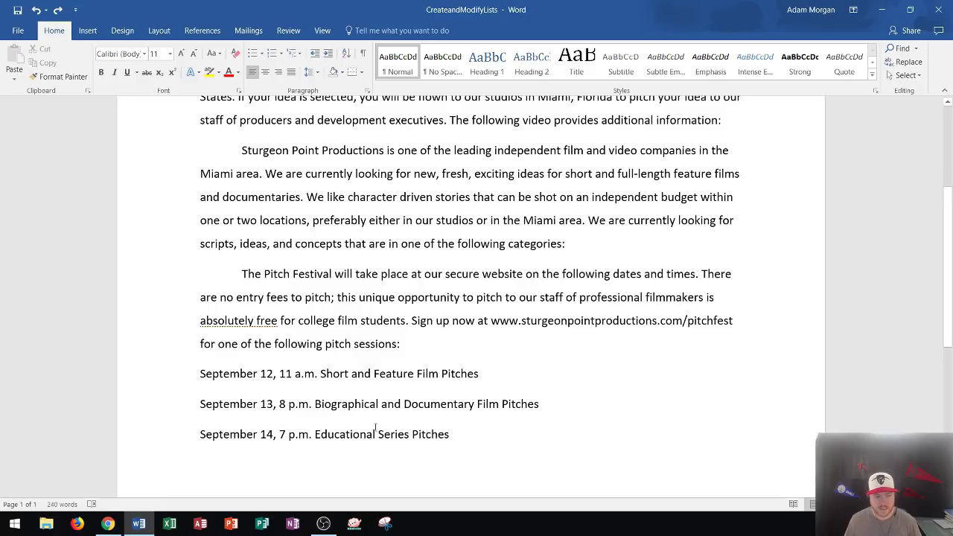
left_click_drag(477, 440, 195, 373)
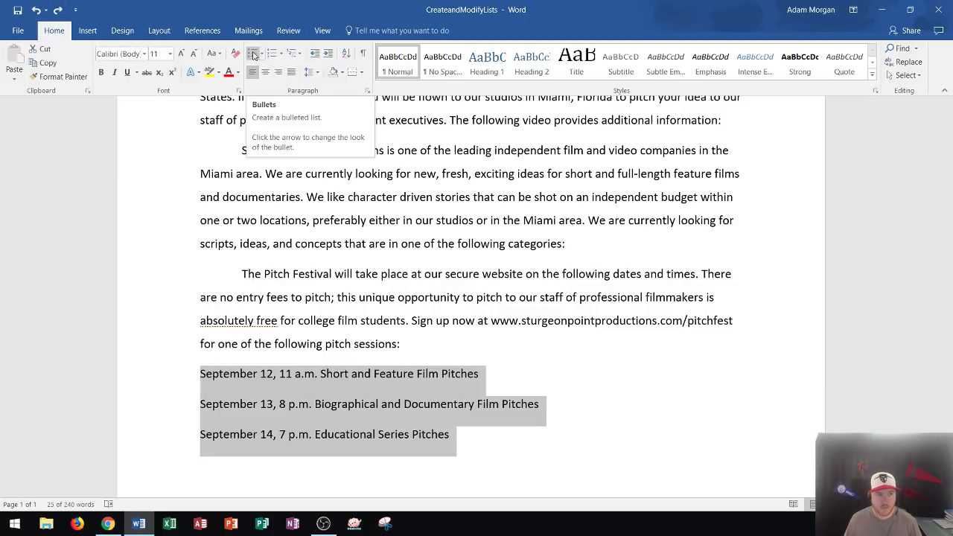
left_click(253, 55)
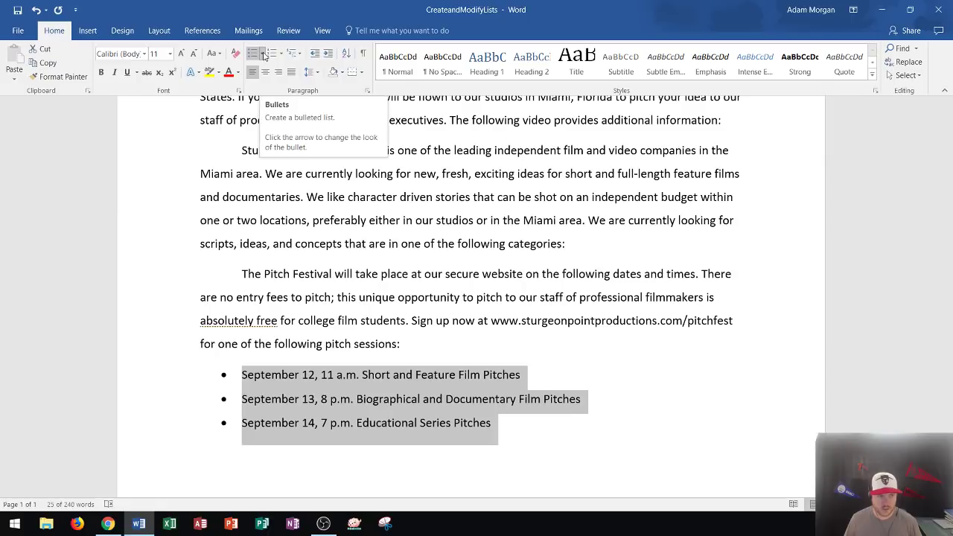
left_click(264, 55)
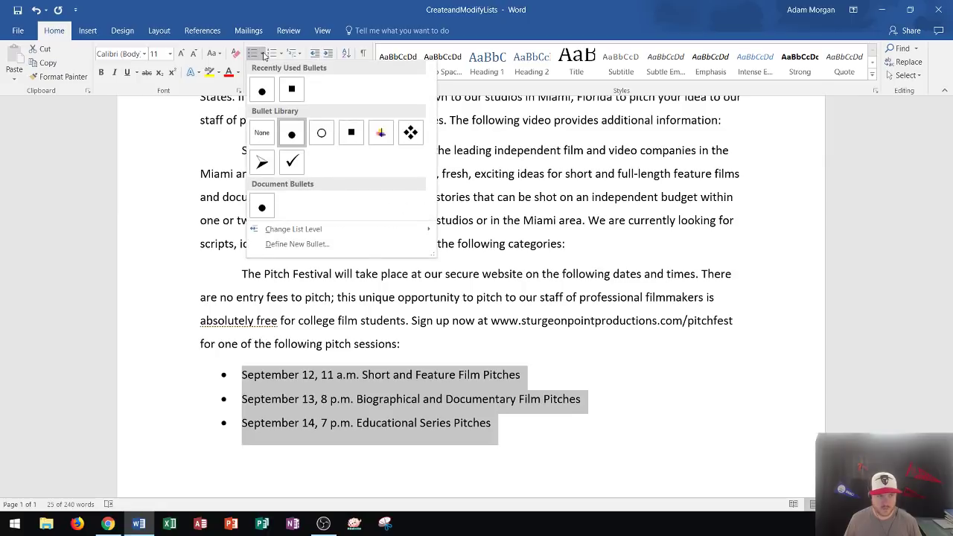
left_click(352, 138)
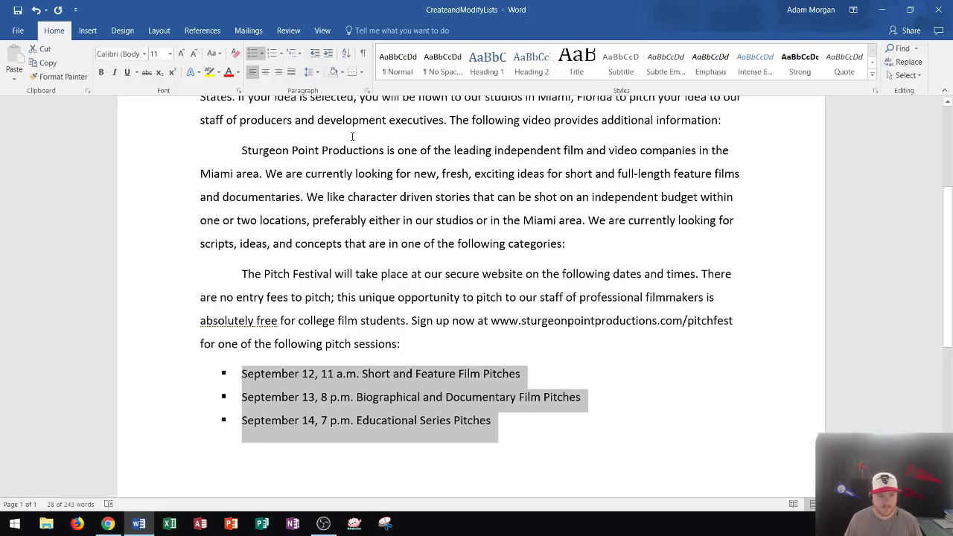
left_click(512, 417)
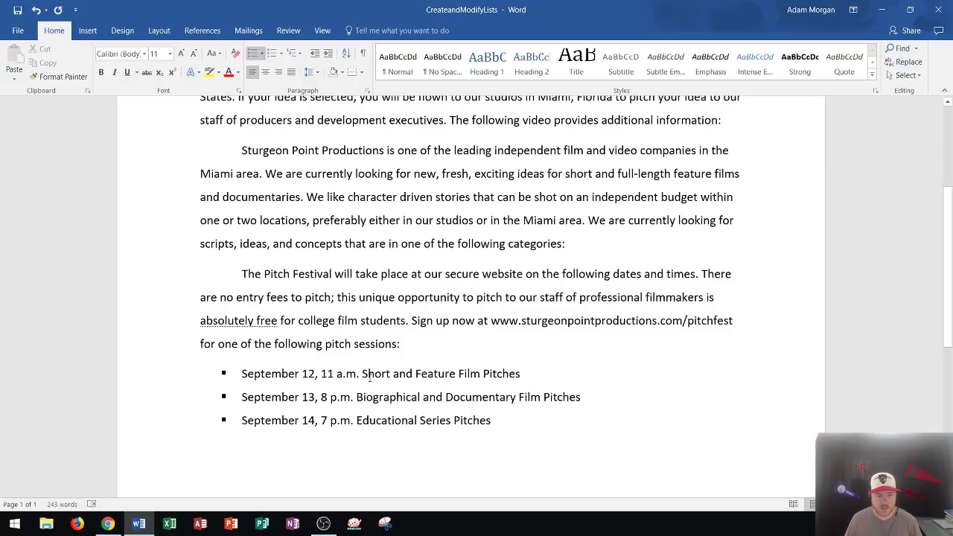
Step: Try to fill the space after "11 a.m." in the first bullet with a manual row of periods
left_click(362, 376)
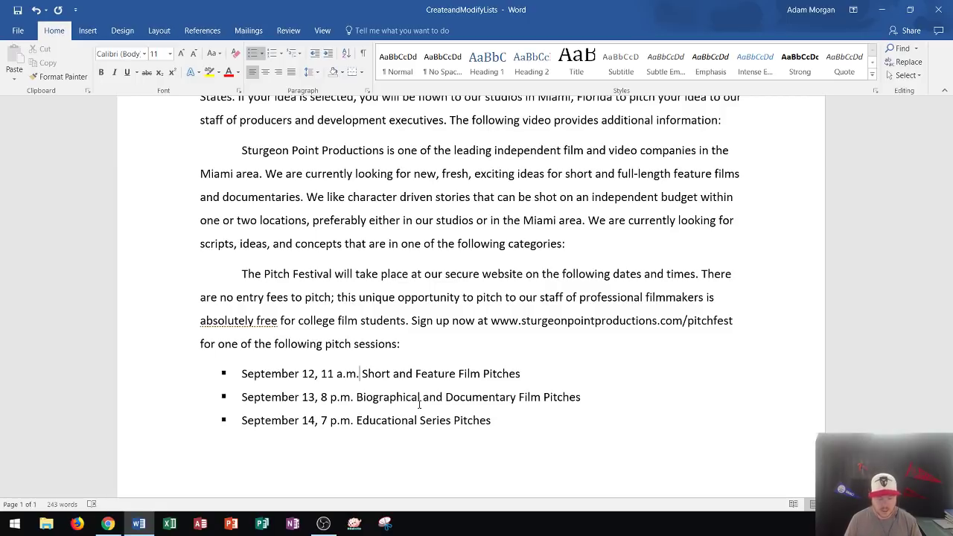
type("..............................")
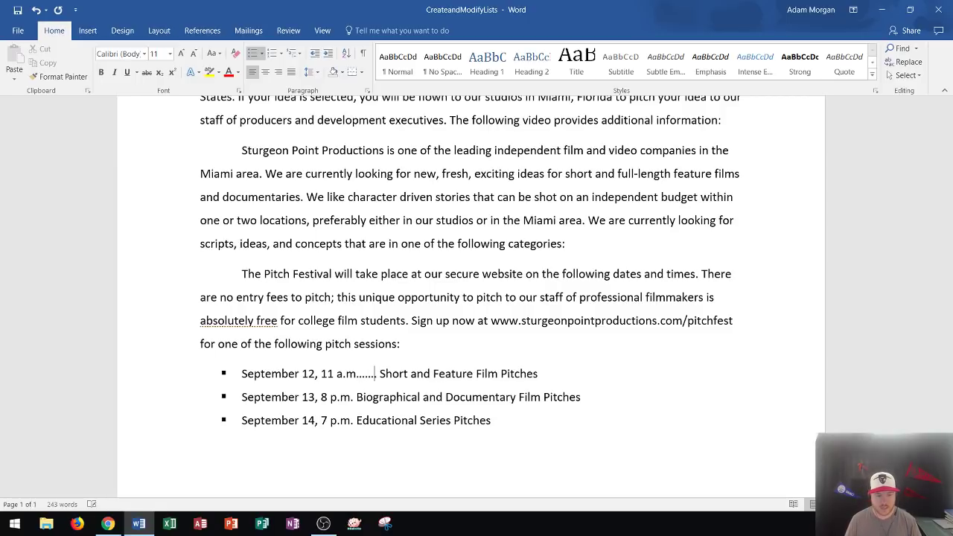
type("....................")
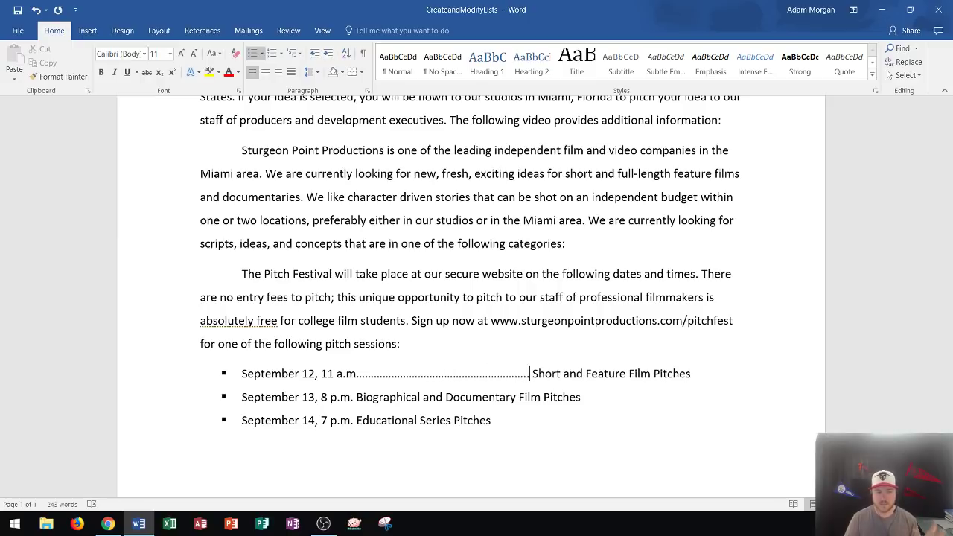
Step: Delete the manual row of periods in the first bullet, keeping a single period after "a.m"
key("BackSpace")
key("BackSpace")
key("BackSpace")
key("BackSpace")
key("BackSpace")
key("BackSpace")
key("BackSpace")
key("BackSpace")
key("BackSpace")
key("BackSpace")
key("BackSpace")
key("BackSpace")
key("BackSpace")
key("BackSpace")
key("BackSpace")
key("BackSpace")
key("BackSpace")
key("BackSpace")
key("BackSpace")
key("BackSpace")
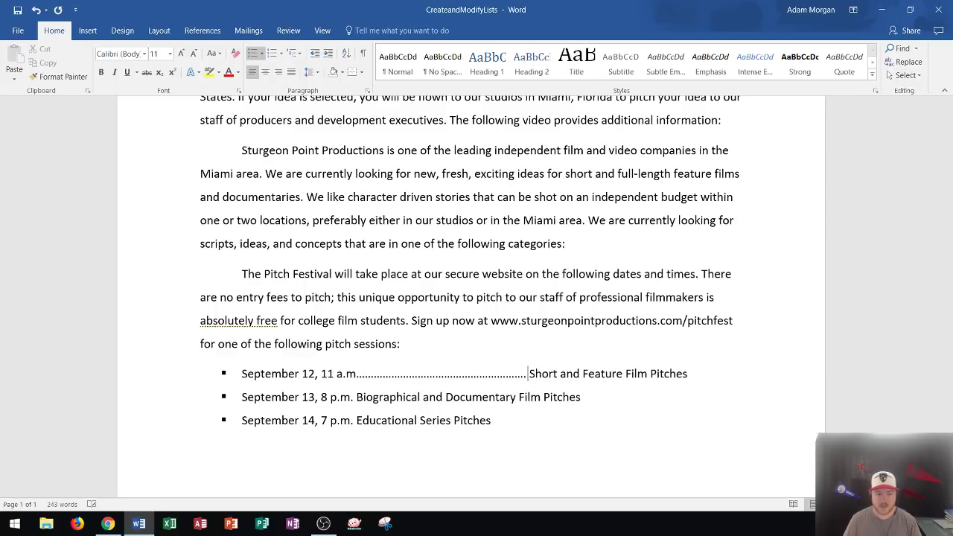
key("BackSpace")
key("BackSpace")
key("BackSpace")
key("BackSpace")
key("BackSpace")
key("BackSpace")
key("BackSpace")
key("BackSpace")
key("BackSpace")
key("BackSpace")
key("BackSpace")
key("BackSpace")
key("BackSpace")
key("BackSpace")
key("BackSpace")
key("BackSpace")
key("BackSpace")
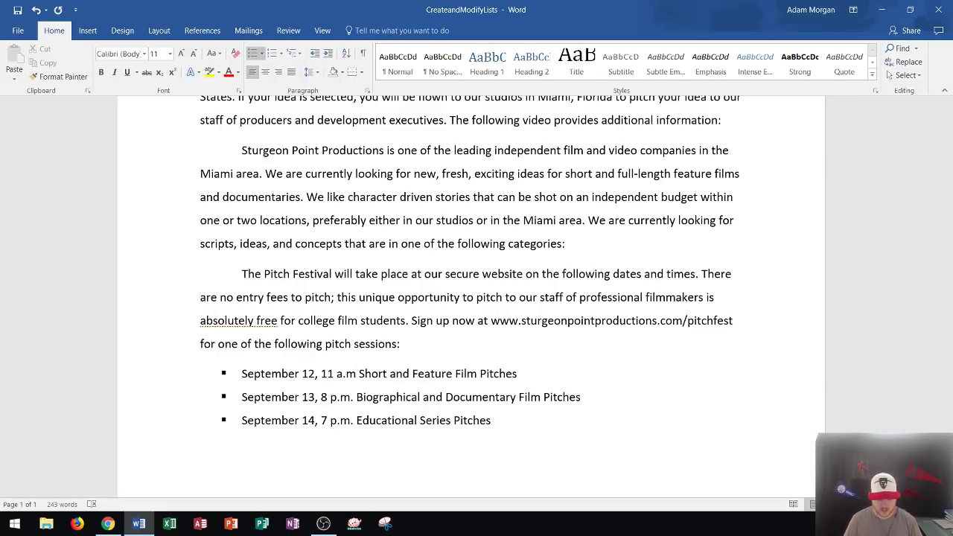
type(".")
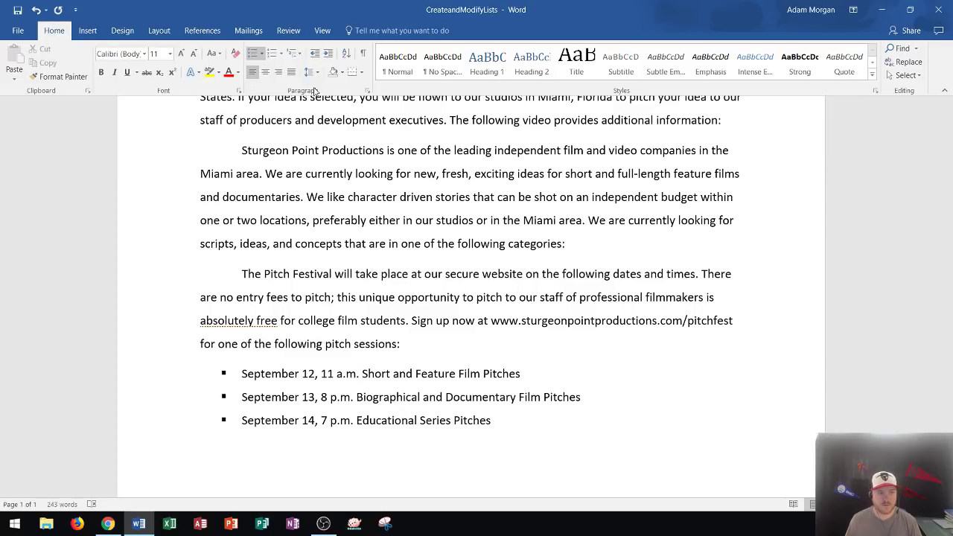
Step: Show the formatting marks and insert a tab between the time and the pitch title in each of the three bullets
left_click(364, 54)
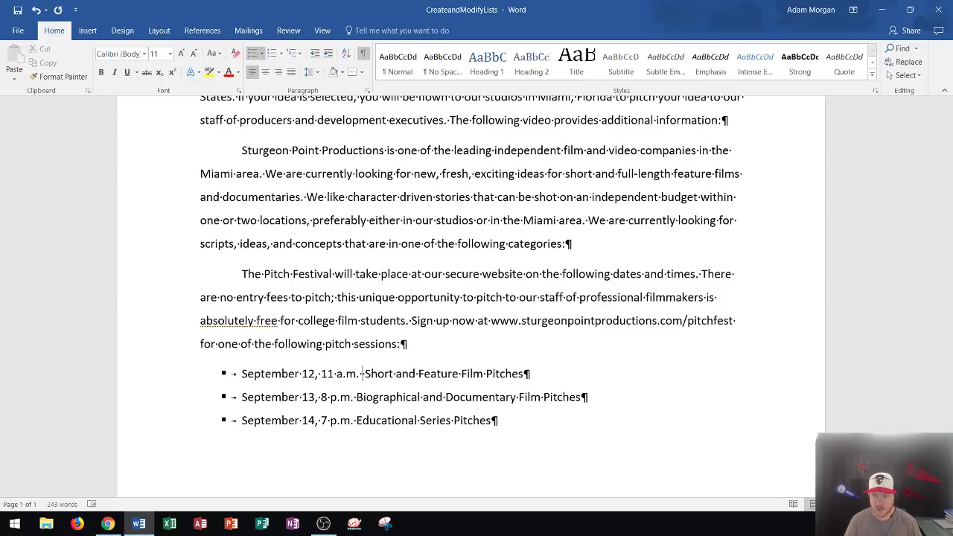
key("BackSpace")
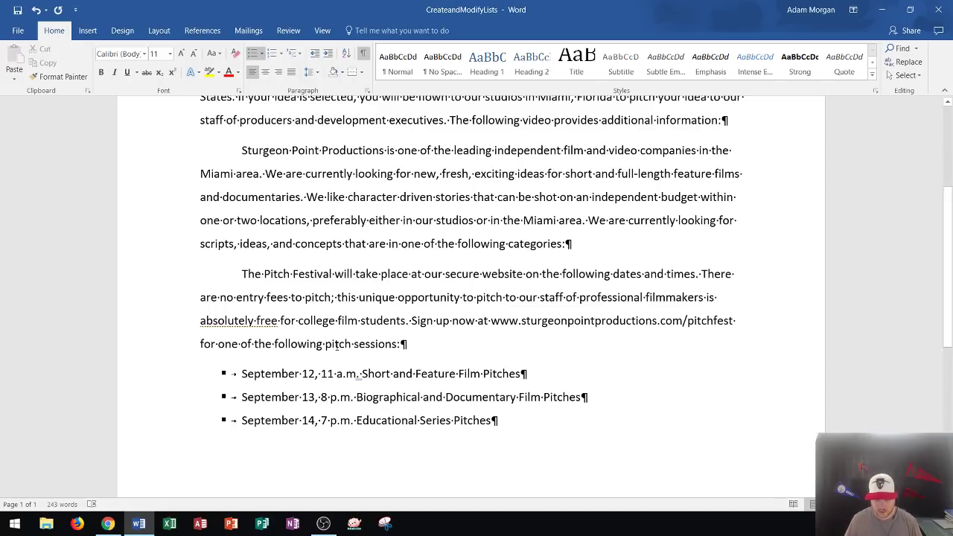
left_click(360, 377)
key("BackSpace")
key("Tab")
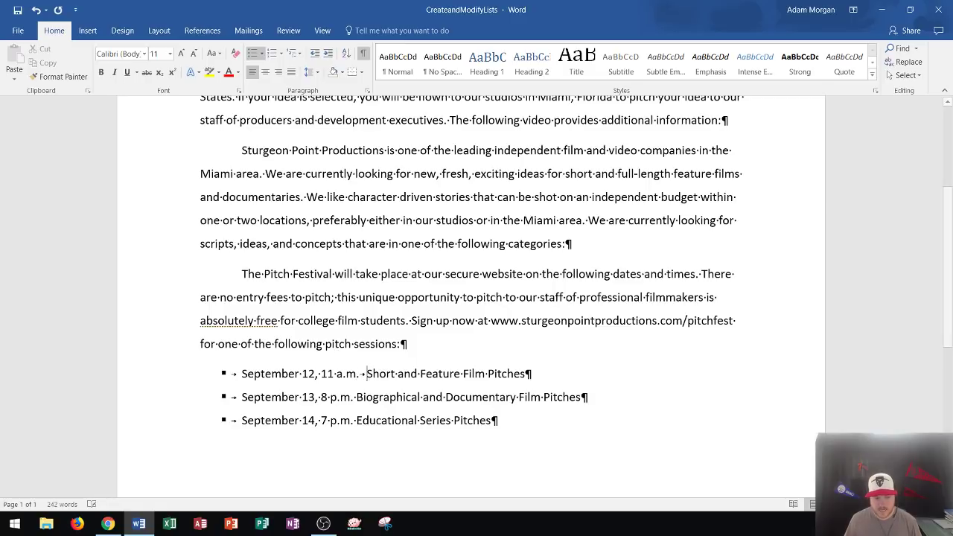
left_click(356, 397)
key("Tab")
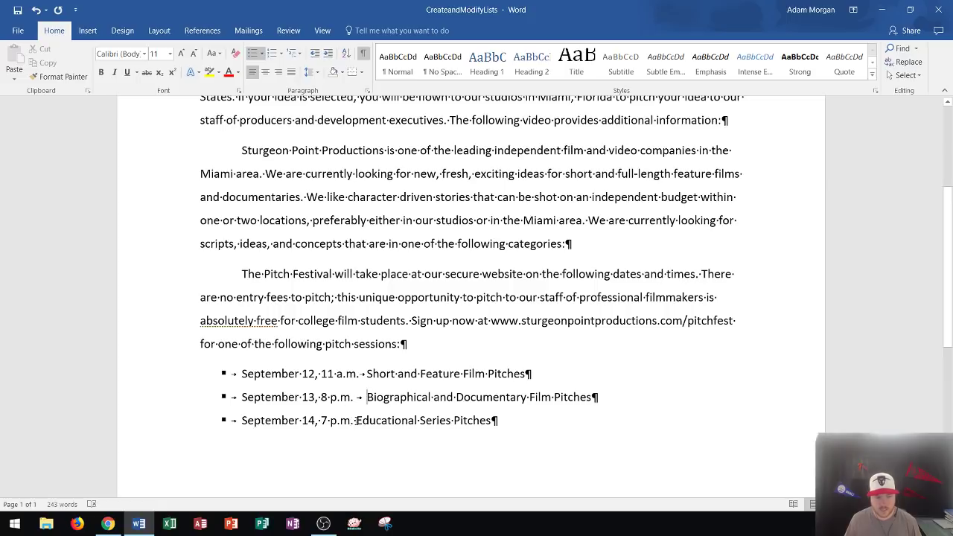
key("Tab")
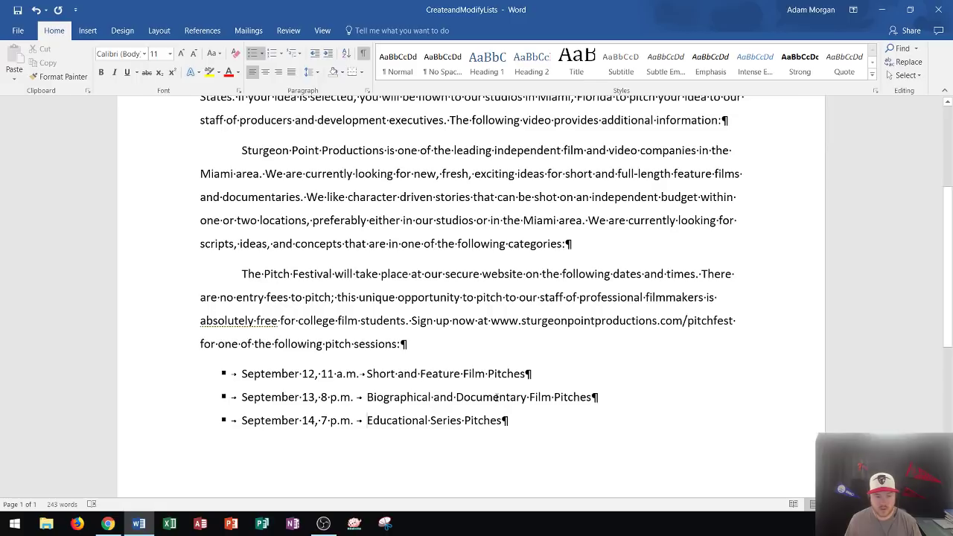
Step: Set a right-aligned tab stop at 6" with dot leader 2 for the three bulleted session lines
left_click_drag(526, 419, 242, 374)
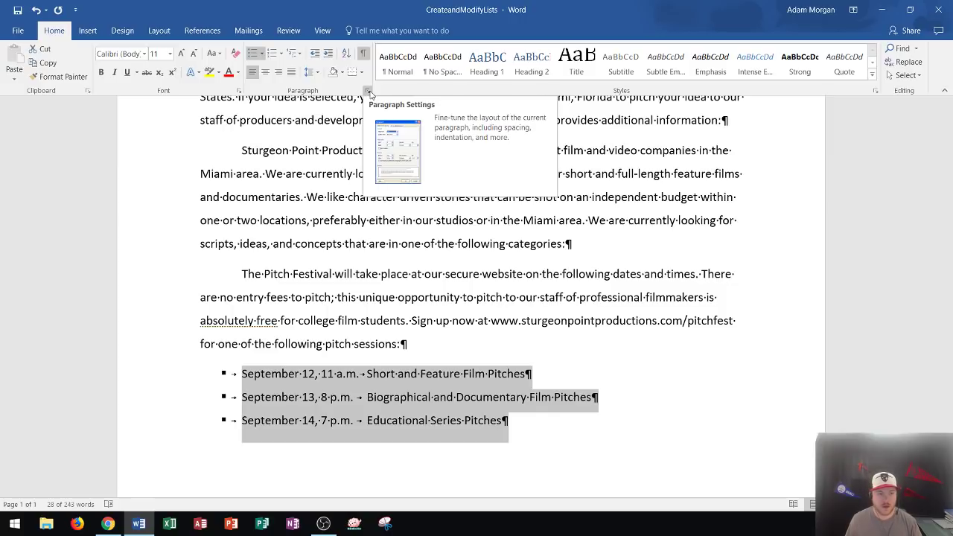
left_click(368, 90)
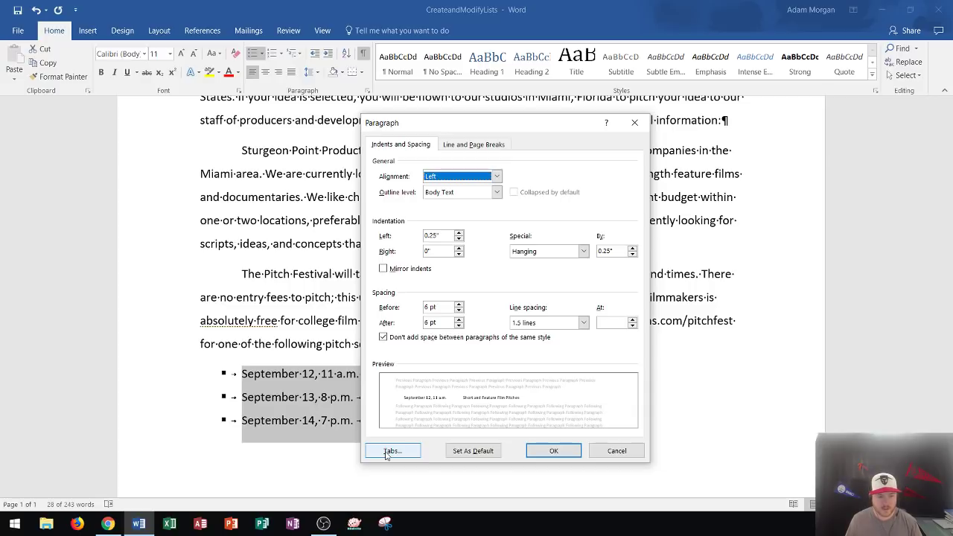
left_click(392, 451)
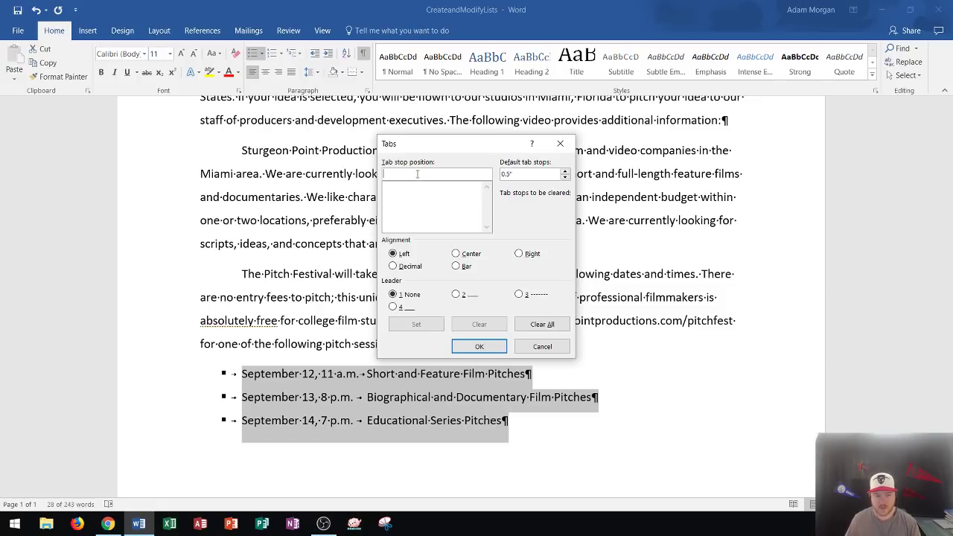
type("6")
key("Tab")
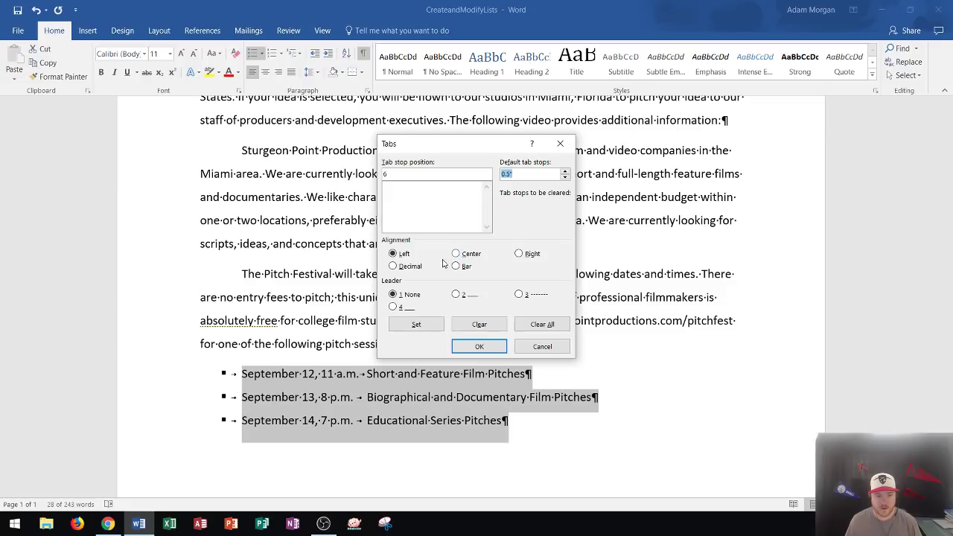
left_click(415, 326)
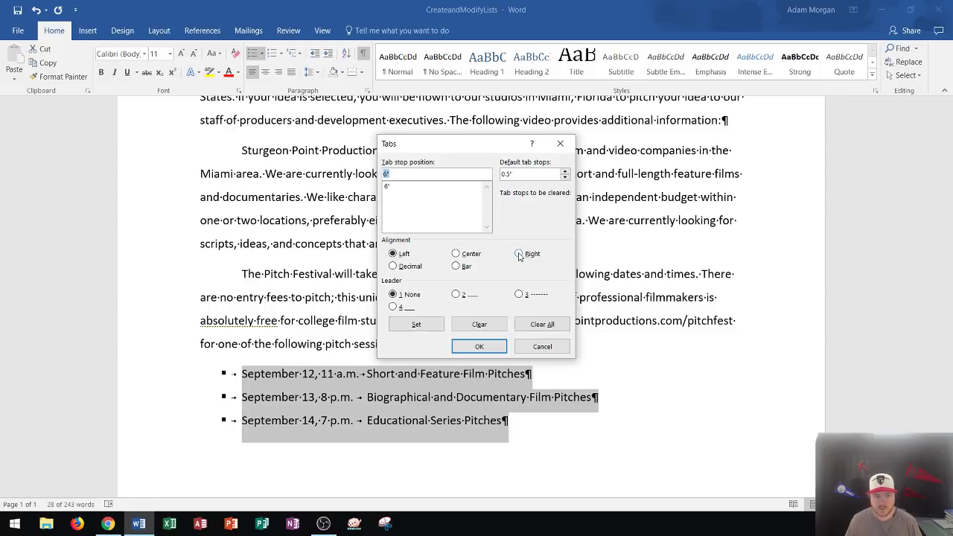
left_click(520, 254)
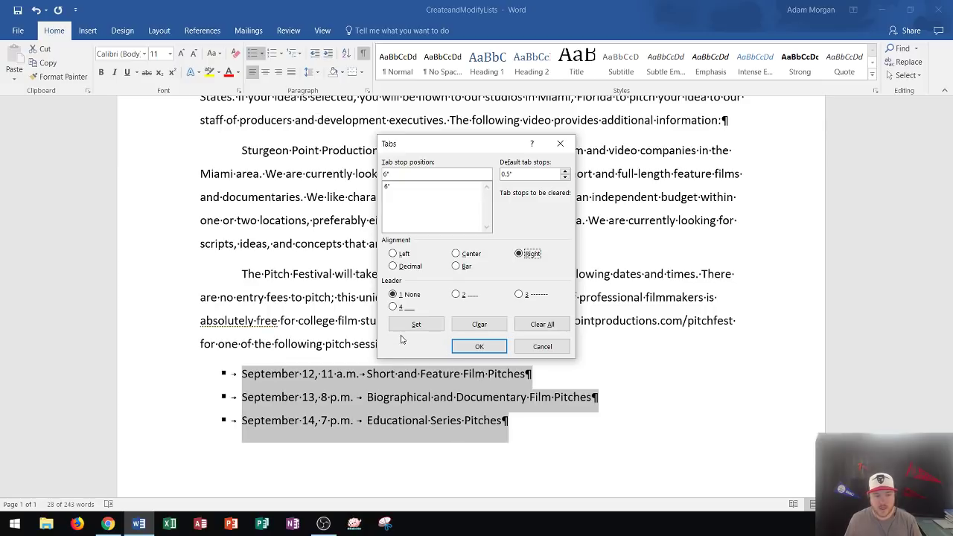
left_click(456, 297)
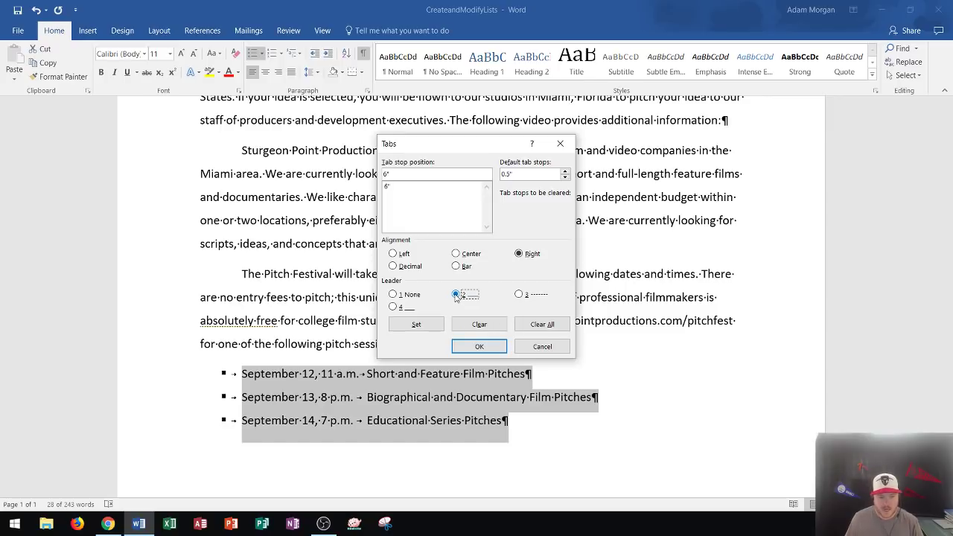
left_click(429, 330)
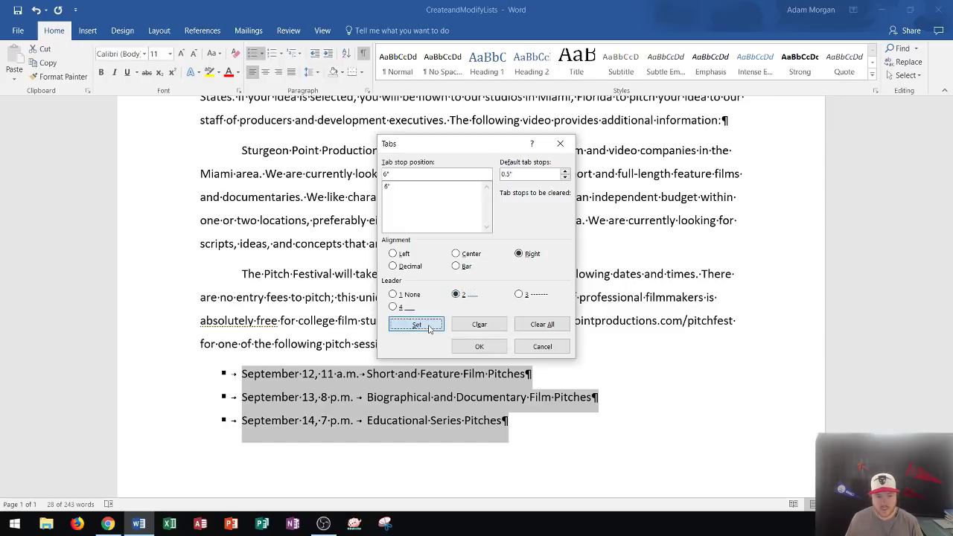
left_click(485, 347)
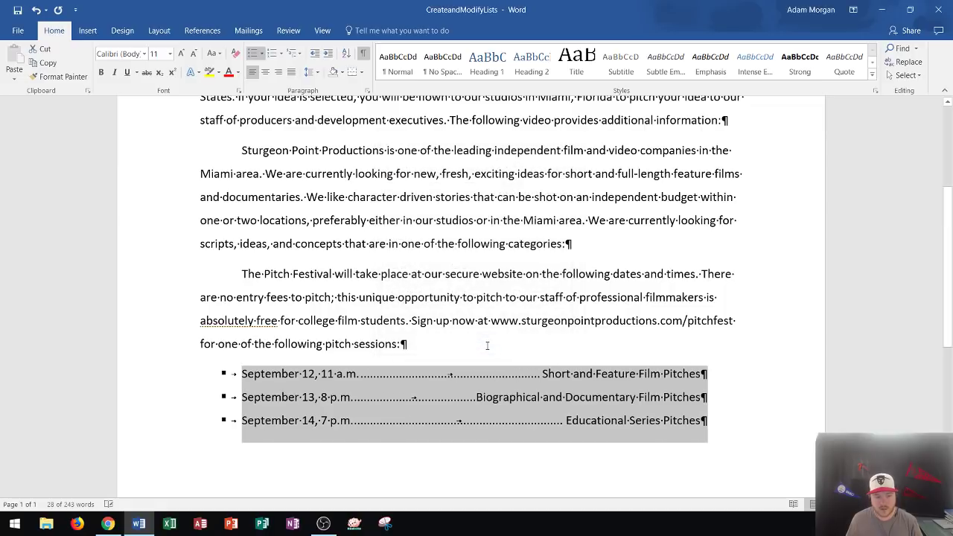
Step: Hide the formatting marks and display the ruler
left_click(362, 55)
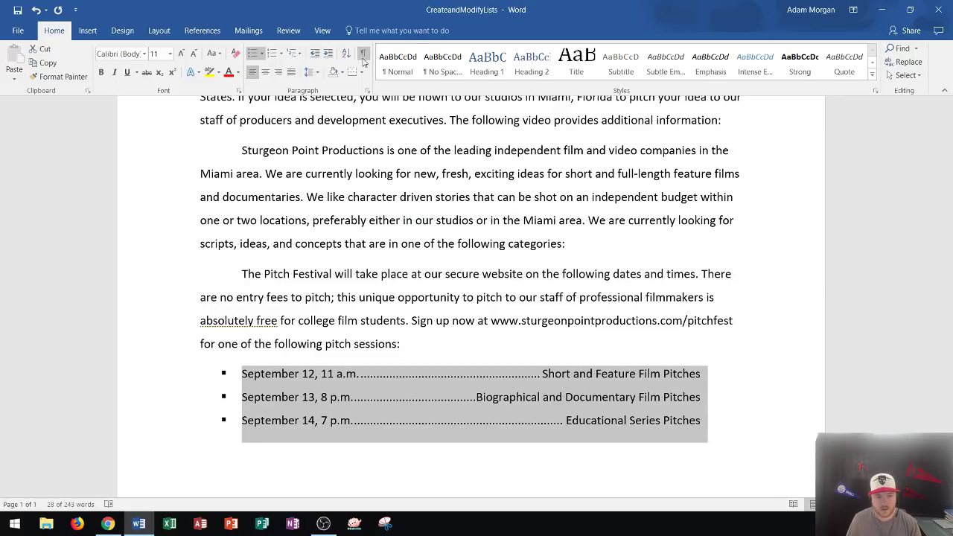
left_click(578, 295)
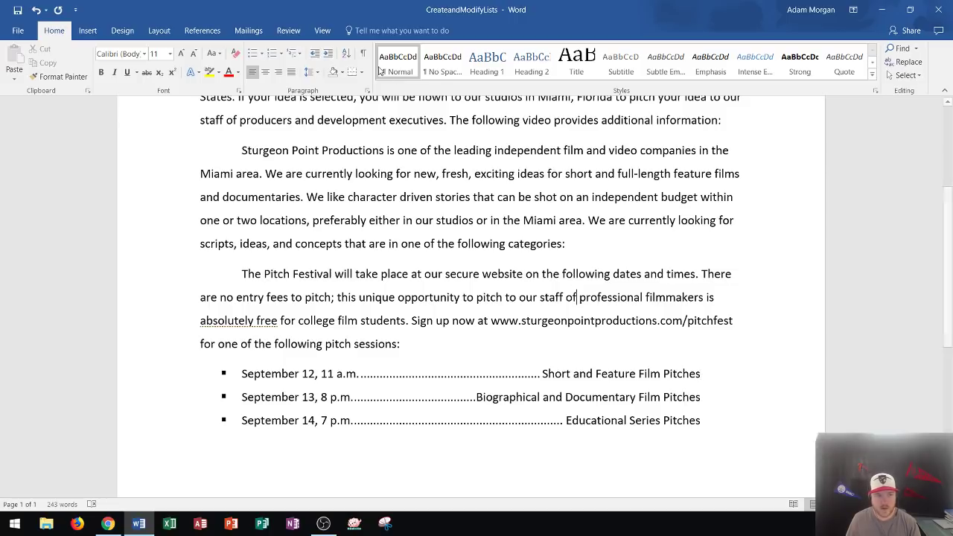
left_click(323, 31)
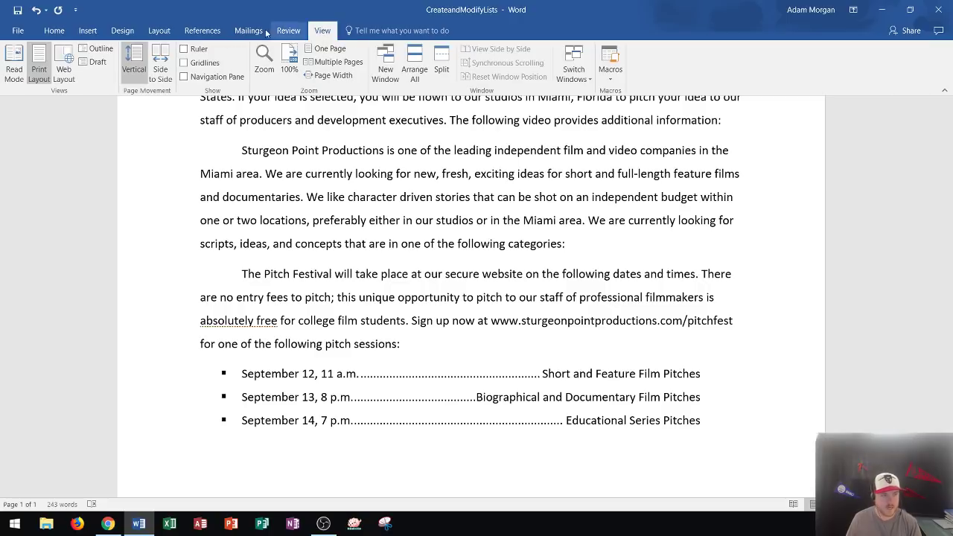
left_click(183, 49)
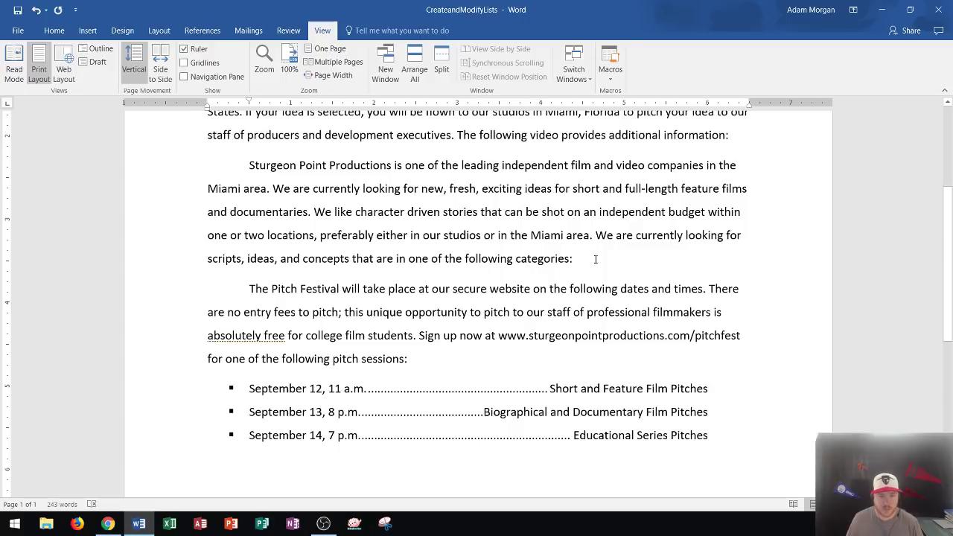
Step: Start a numbered list on a new line below the paragraph ending "one of the following categories:"
left_click(596, 259)
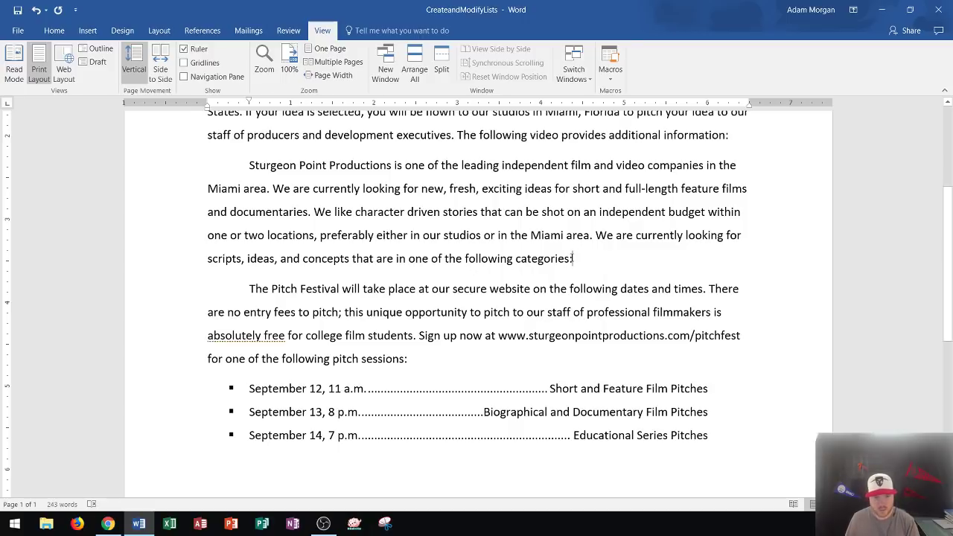
key("Return")
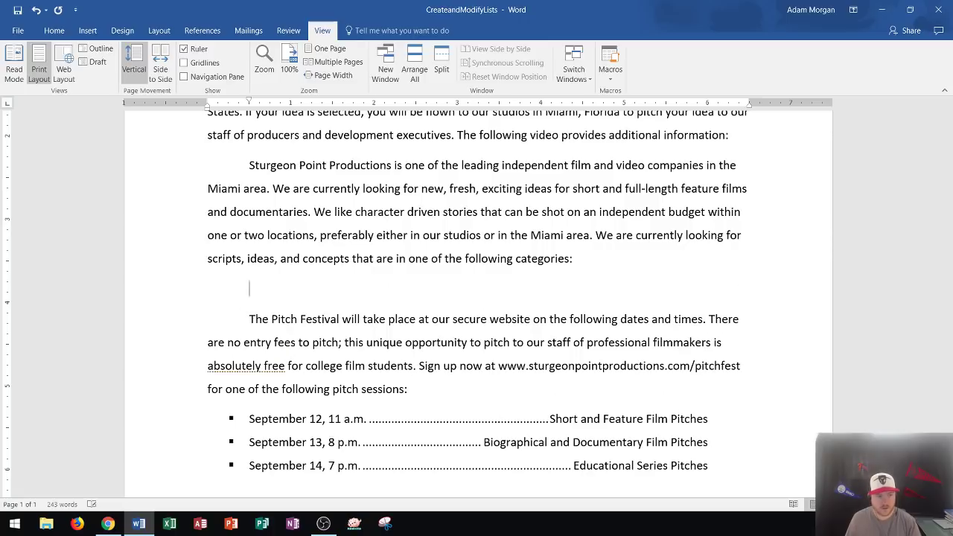
left_click(54, 31)
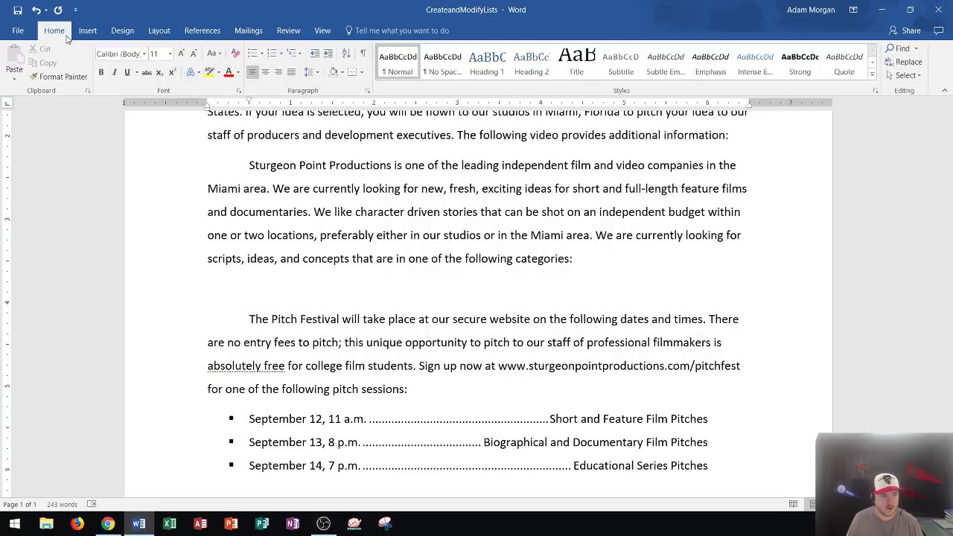
left_click(281, 58)
left_click(280, 58)
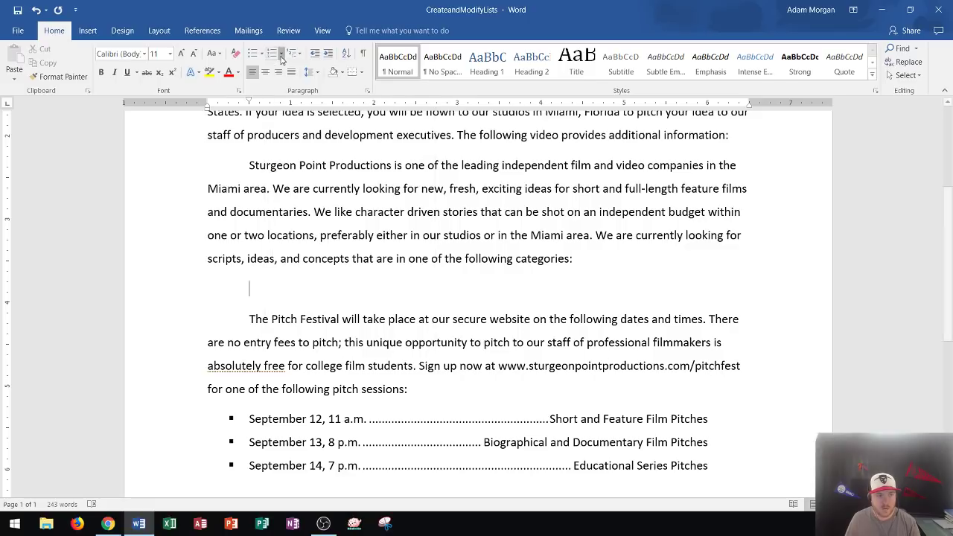
left_click(272, 58)
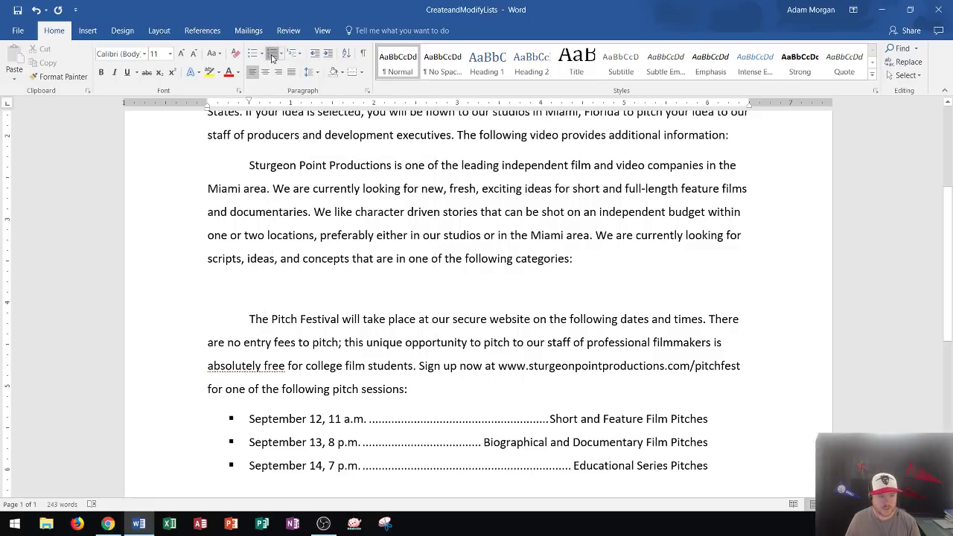
Step: Enter "Human interest or educational" and "Political or journalistic" as the first two items of the numbered list
type("Hu")
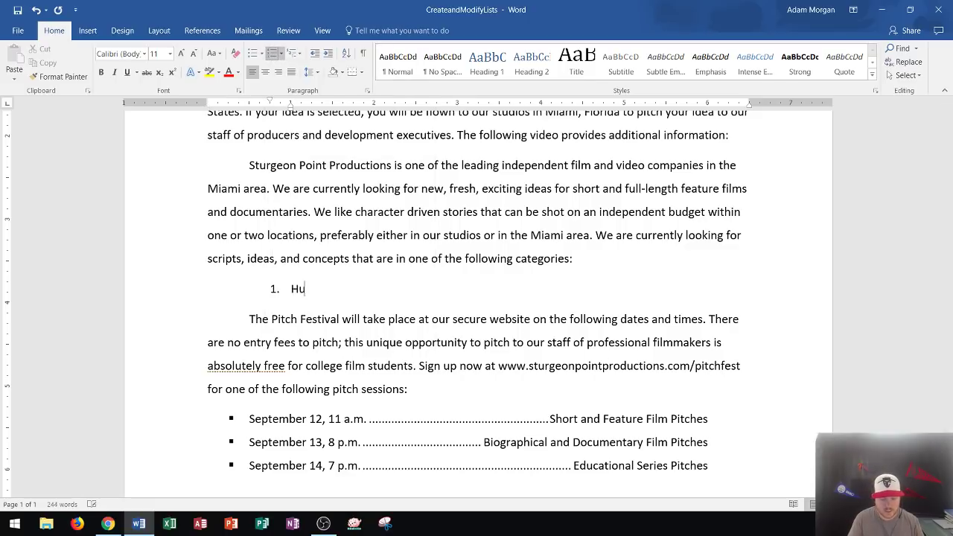
type("man interest")
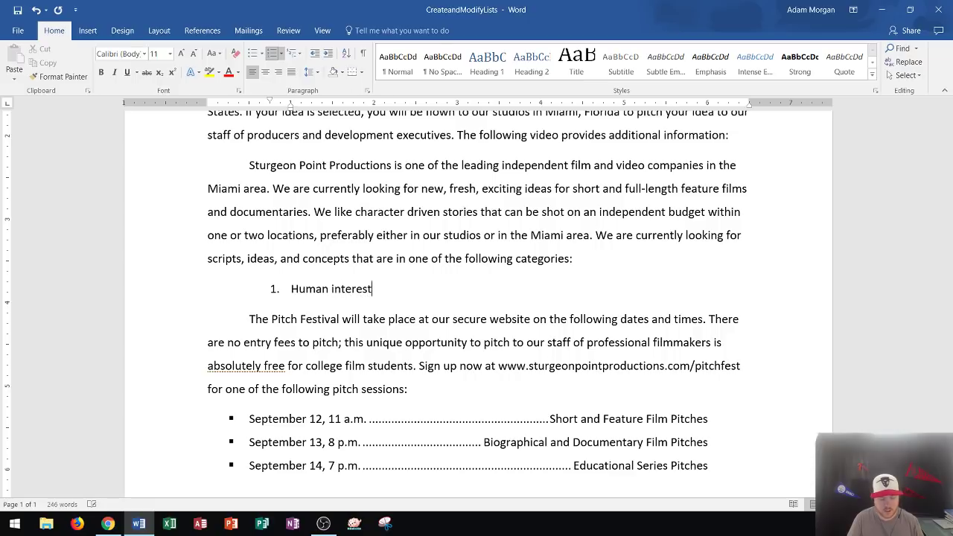
type(" or educational")
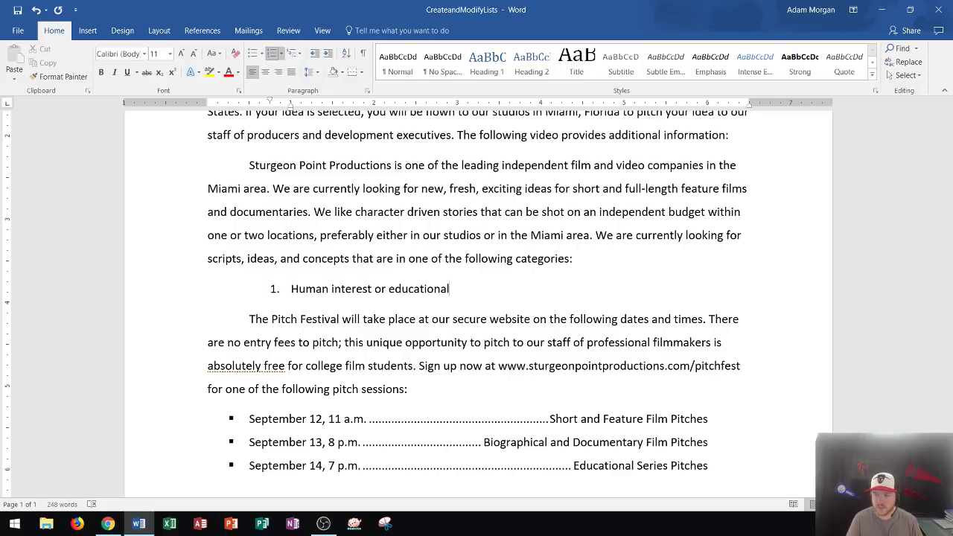
key("Return")
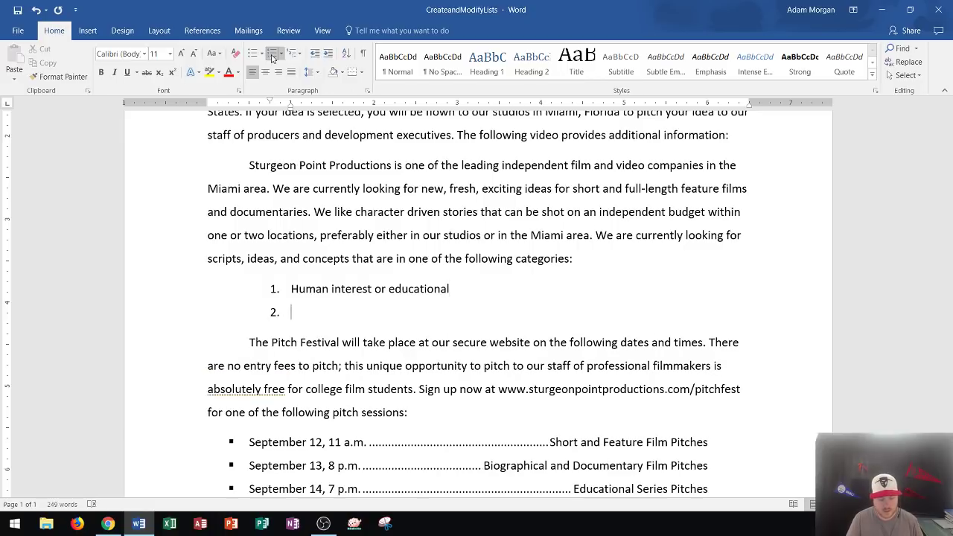
type("Political or jou")
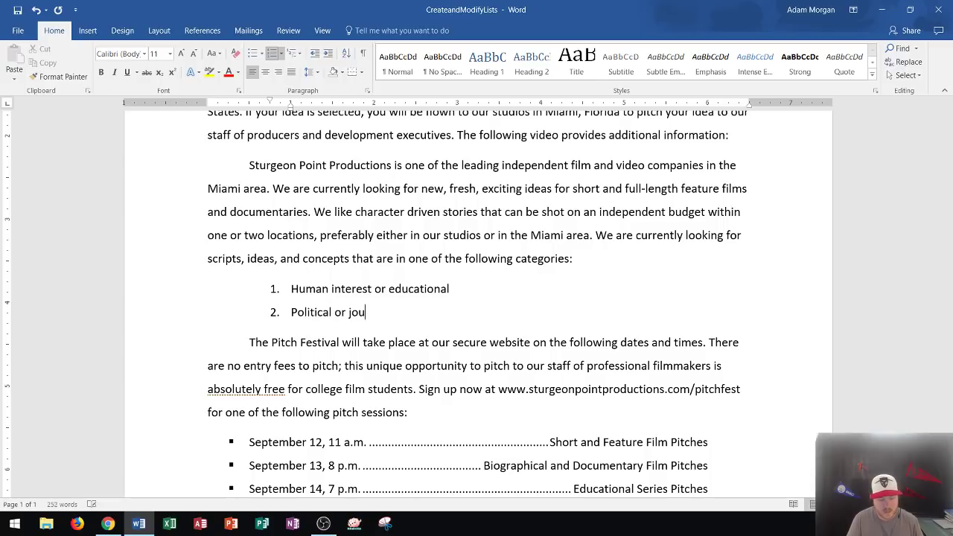
type("rnalistic")
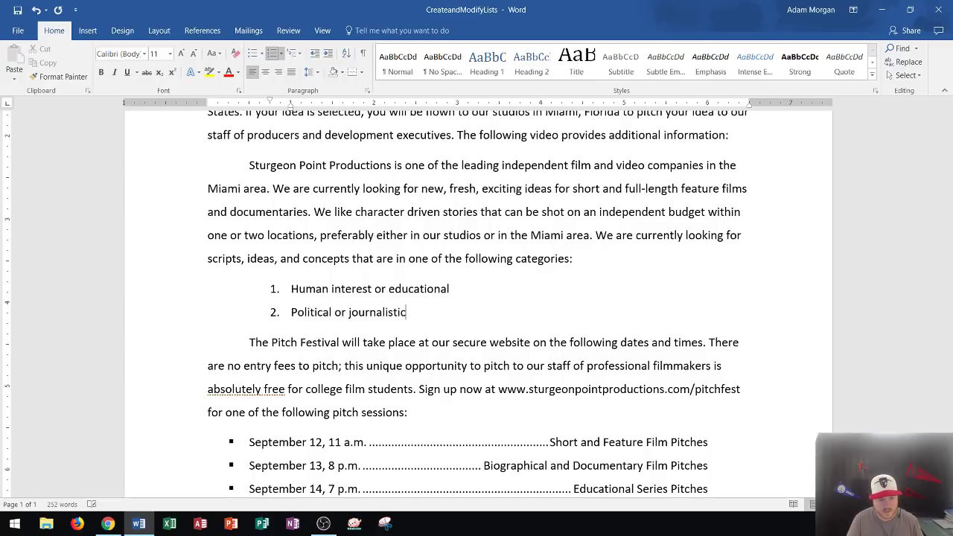
Step: Add "Biographical or documentary" as the third item of the numbered list
key("Return")
type("B")
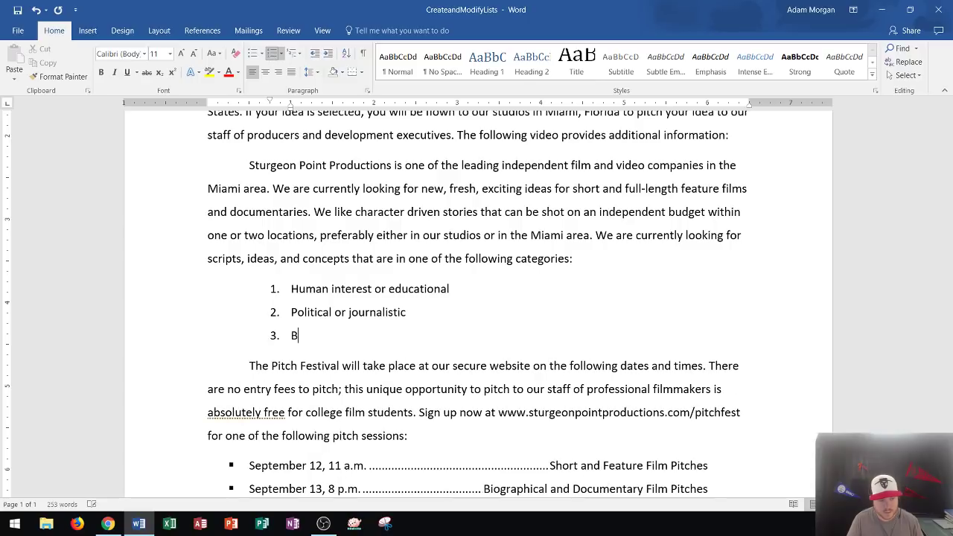
type("iographical")
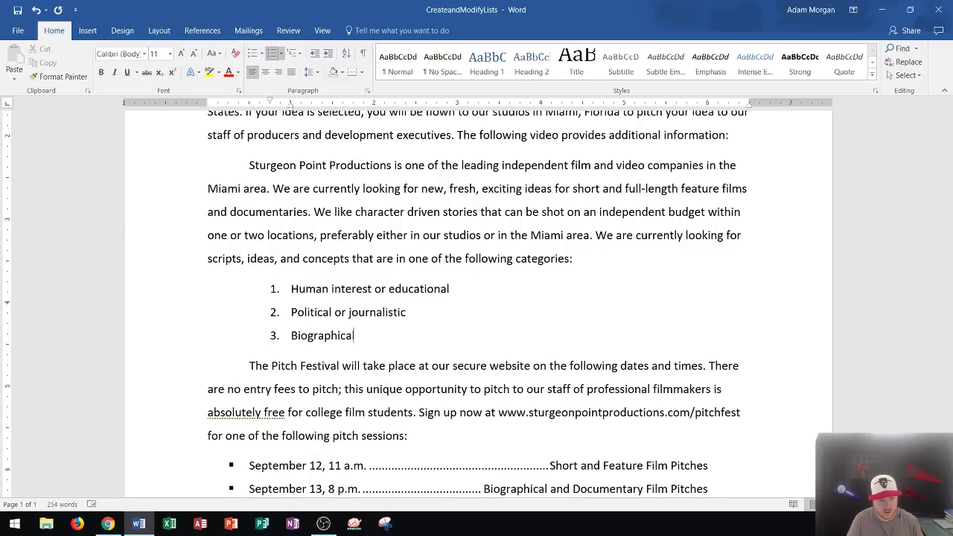
type(" or docume")
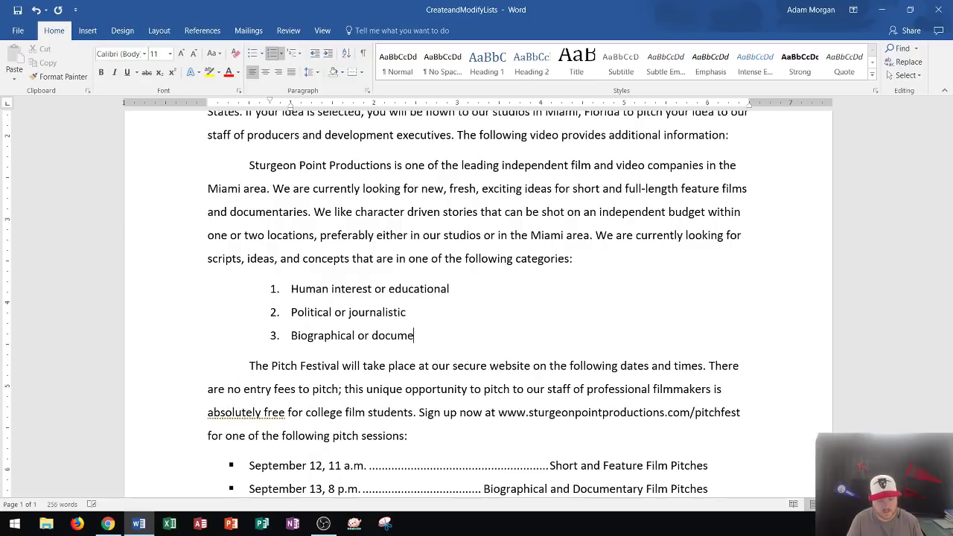
type("tary")
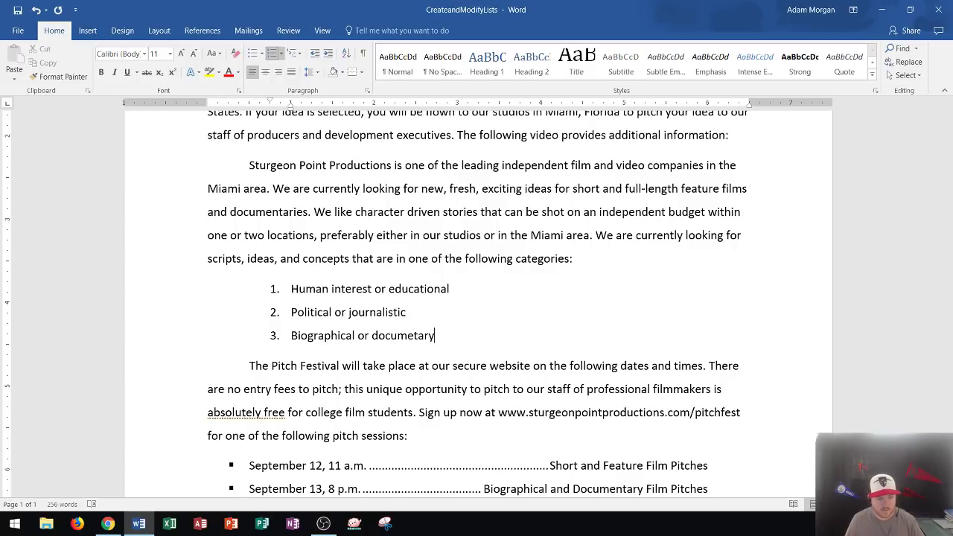
key("BackSpace")
key("BackSpace")
key("BackSpace")
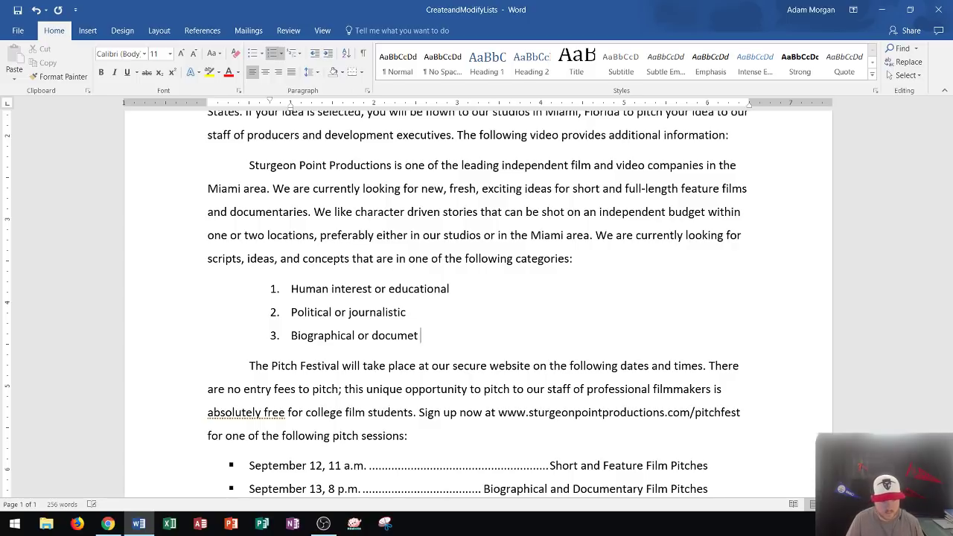
key("BackSpace")
type("ntary")
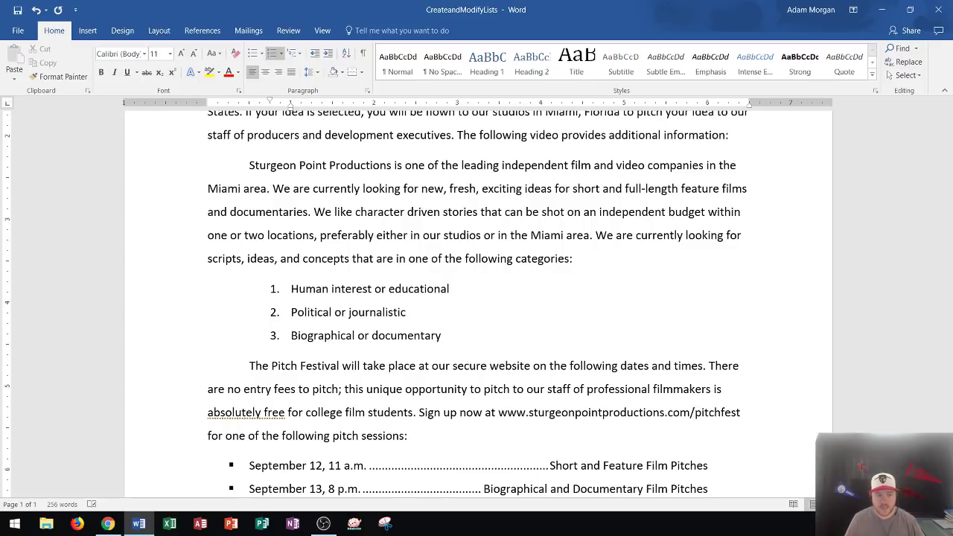